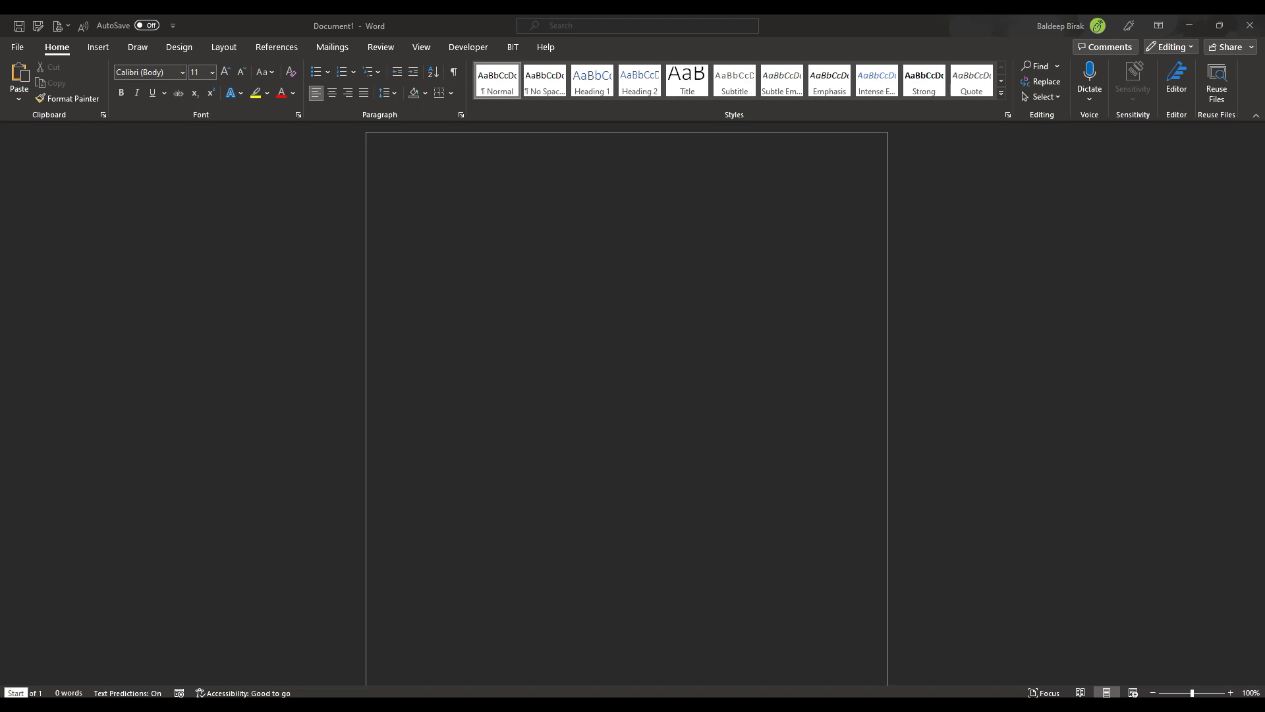
# - Launch Windows PowerShell (Admin) from the Win+X menu and move its window to the screen middle
pyautogui.press('super+x')
pyautogui.press('super+x')
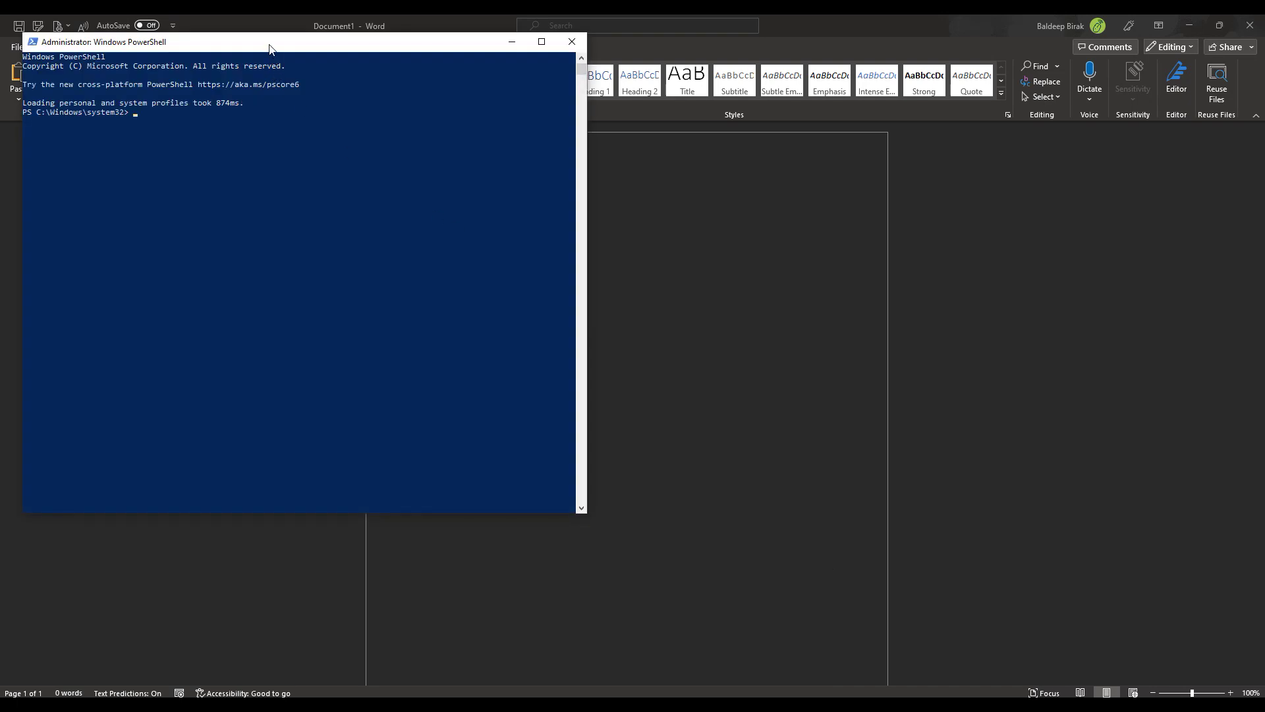
pyautogui.moveTo(269, 42); pyautogui.dragTo(481, 160)
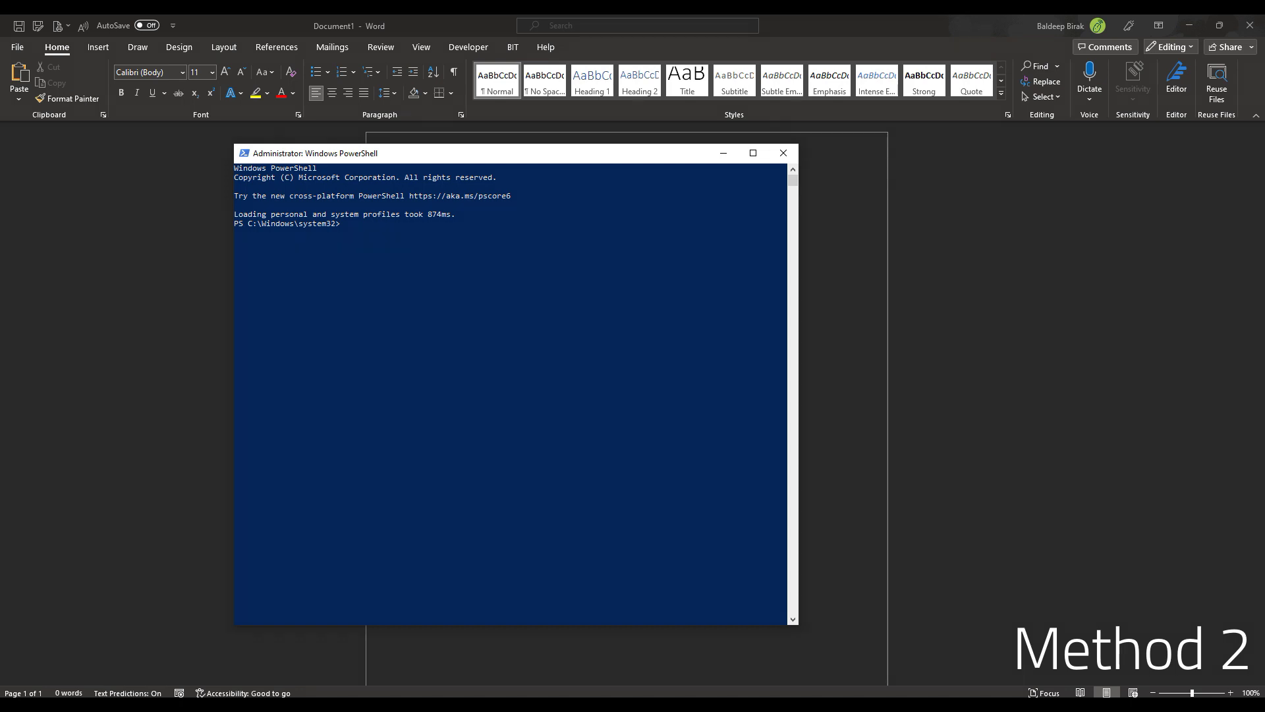
# - Launch Command Prompt as administrator from the taskbar icon and move it to the lower right
pyautogui.rightClick(597, 704)
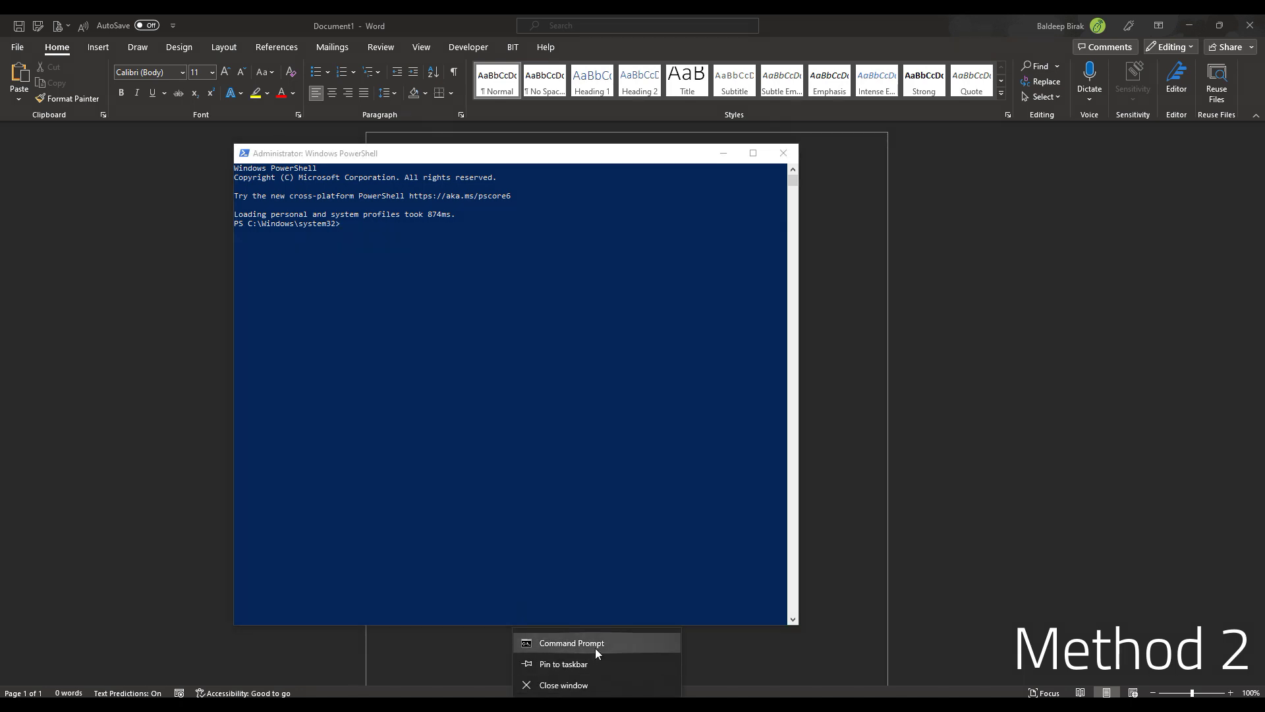
pyautogui.rightClick(596, 648)
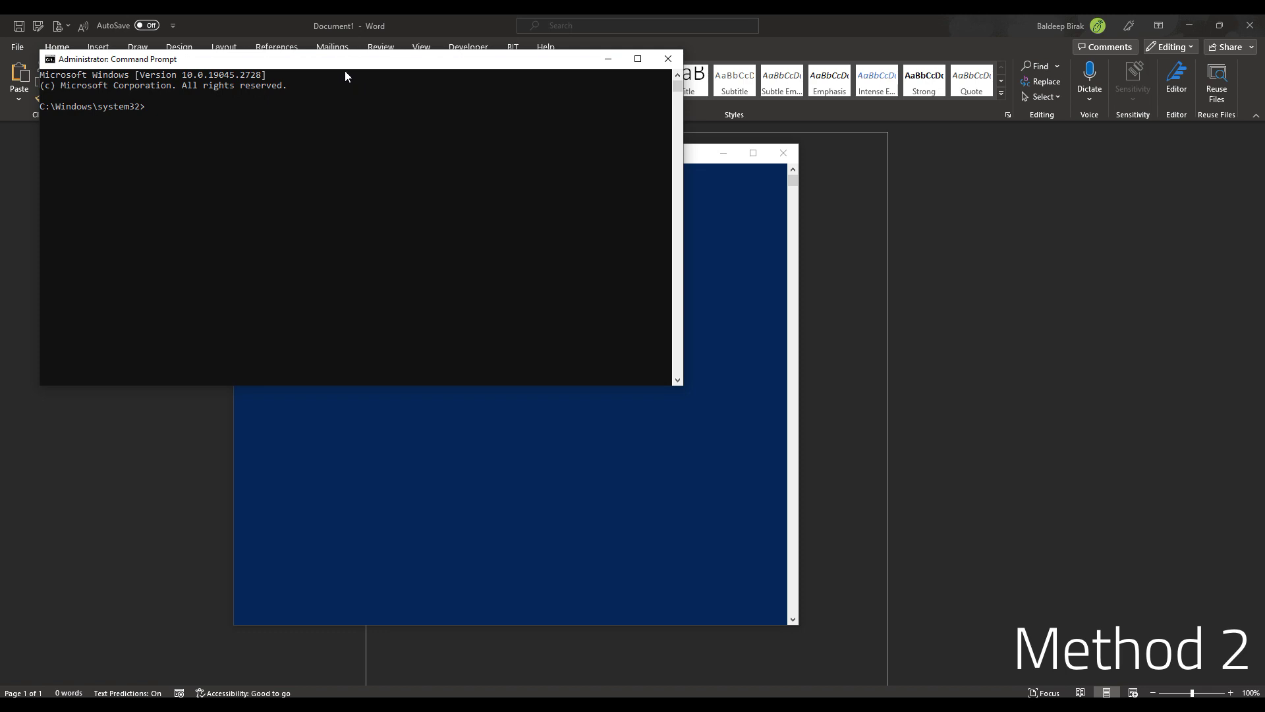
pyautogui.moveTo(345, 71); pyautogui.dragTo(811, 294)
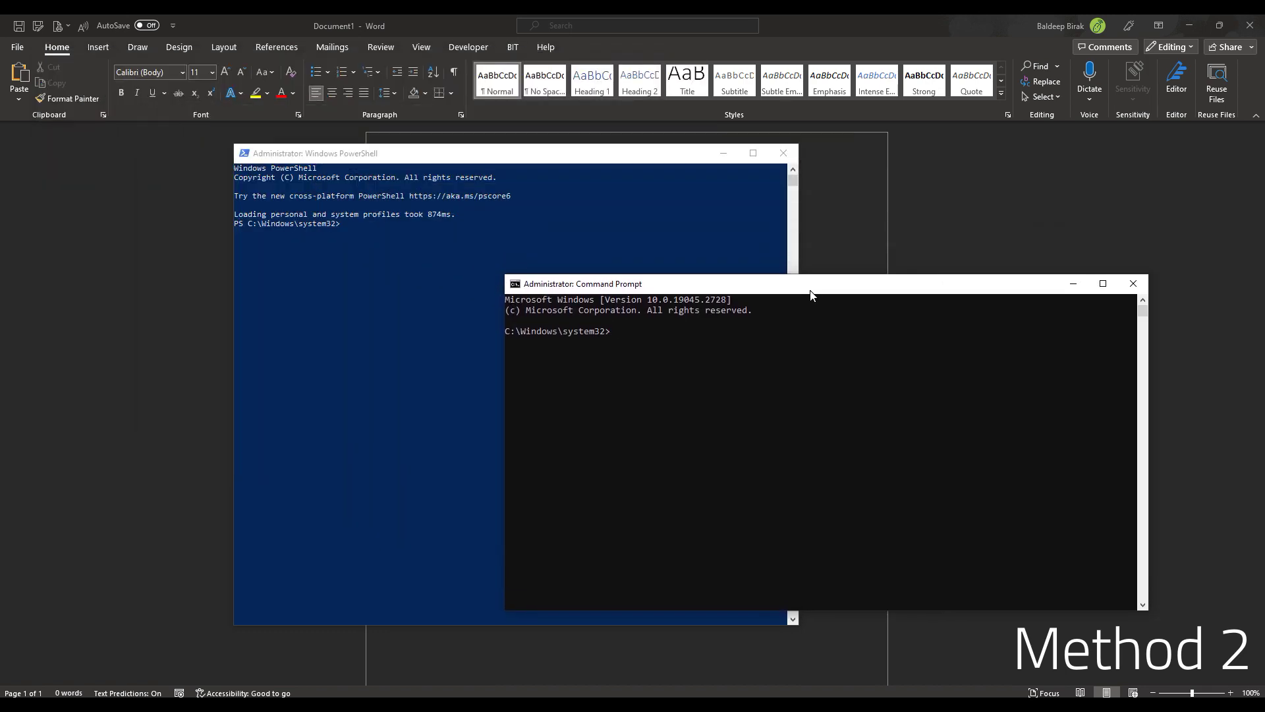
# - Place PowerShell on the left and Command Prompt on the right, side by side
pyautogui.click(410, 264)
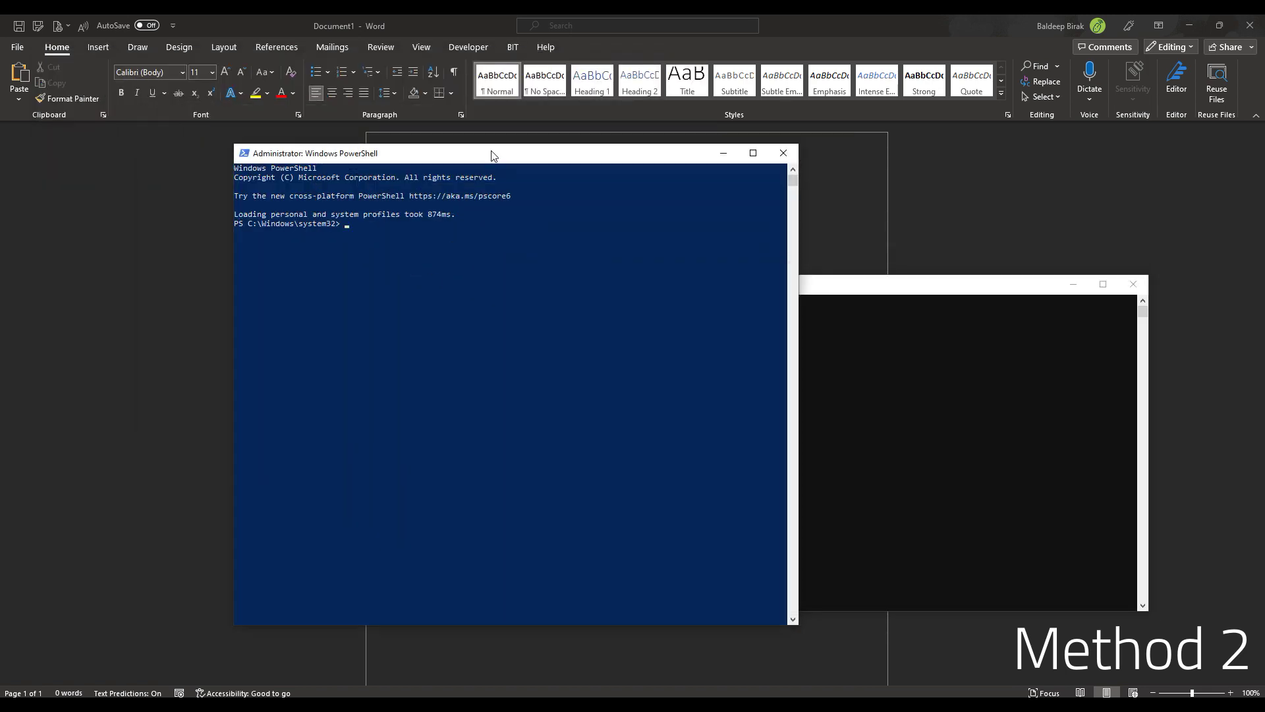
pyautogui.moveTo(491, 155); pyautogui.dragTo(313, 143)
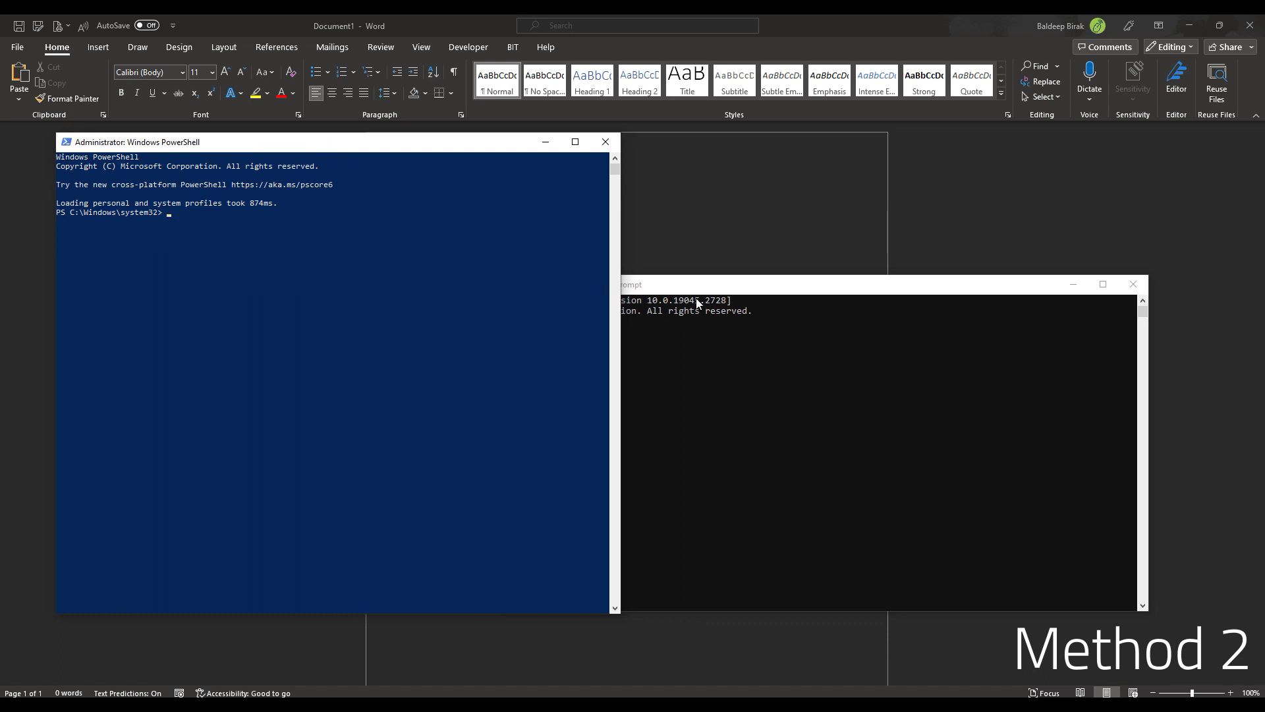
pyautogui.click(696, 303)
pyautogui.moveTo(692, 287); pyautogui.dragTo(774, 134)
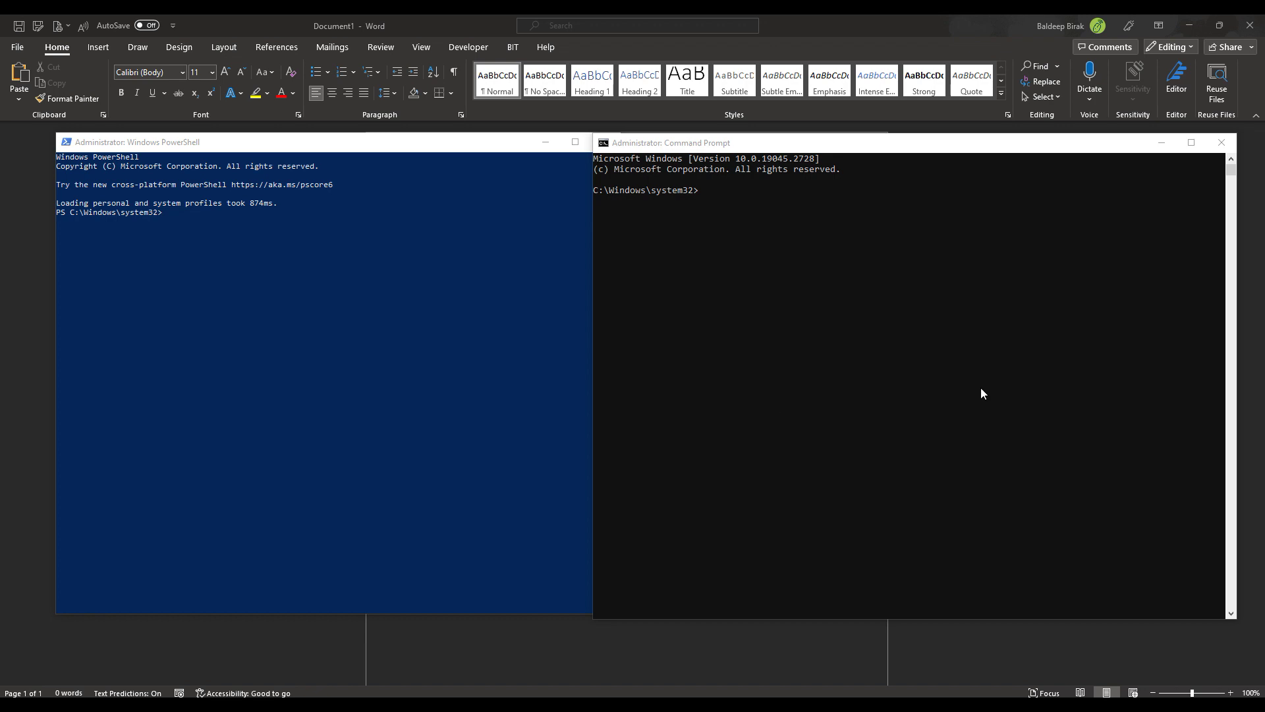
# - Run net user username123 /delete in PowerShell, which reports the user name could not be found
pyautogui.click(411, 382)
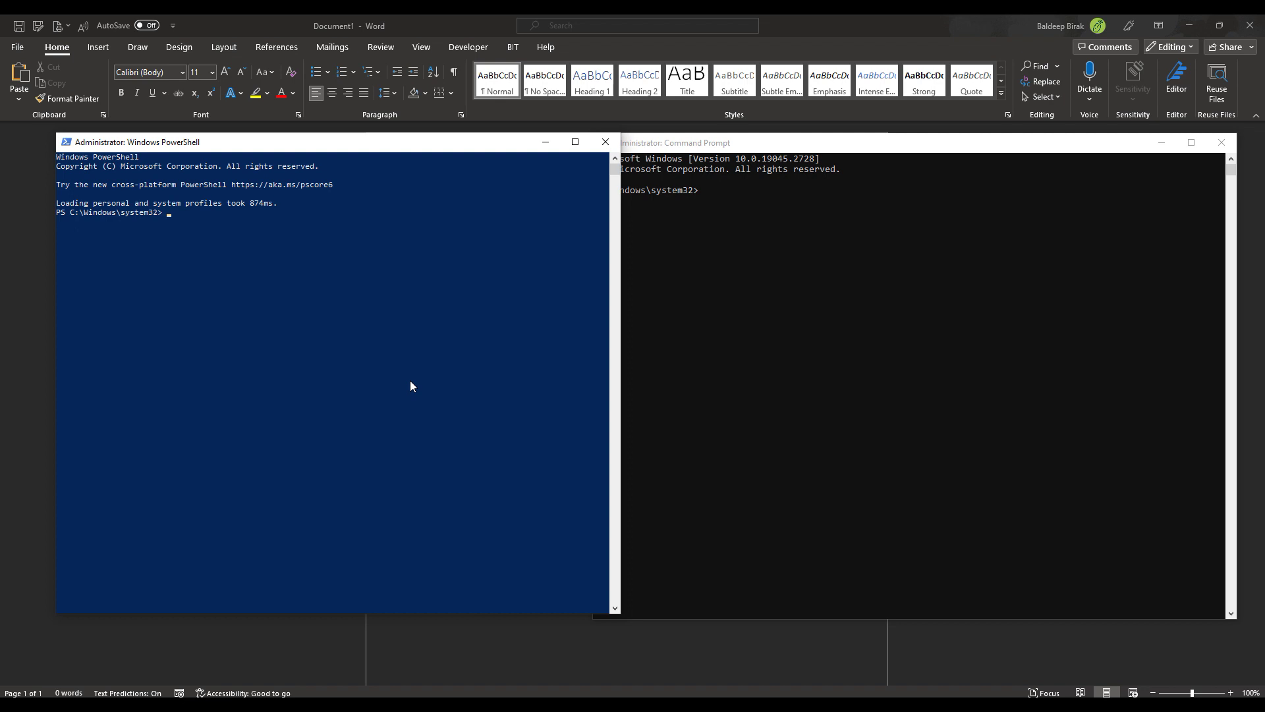
pyautogui.write('net user /')
pyautogui.write('username123 /delete')
pyautogui.press('Return')
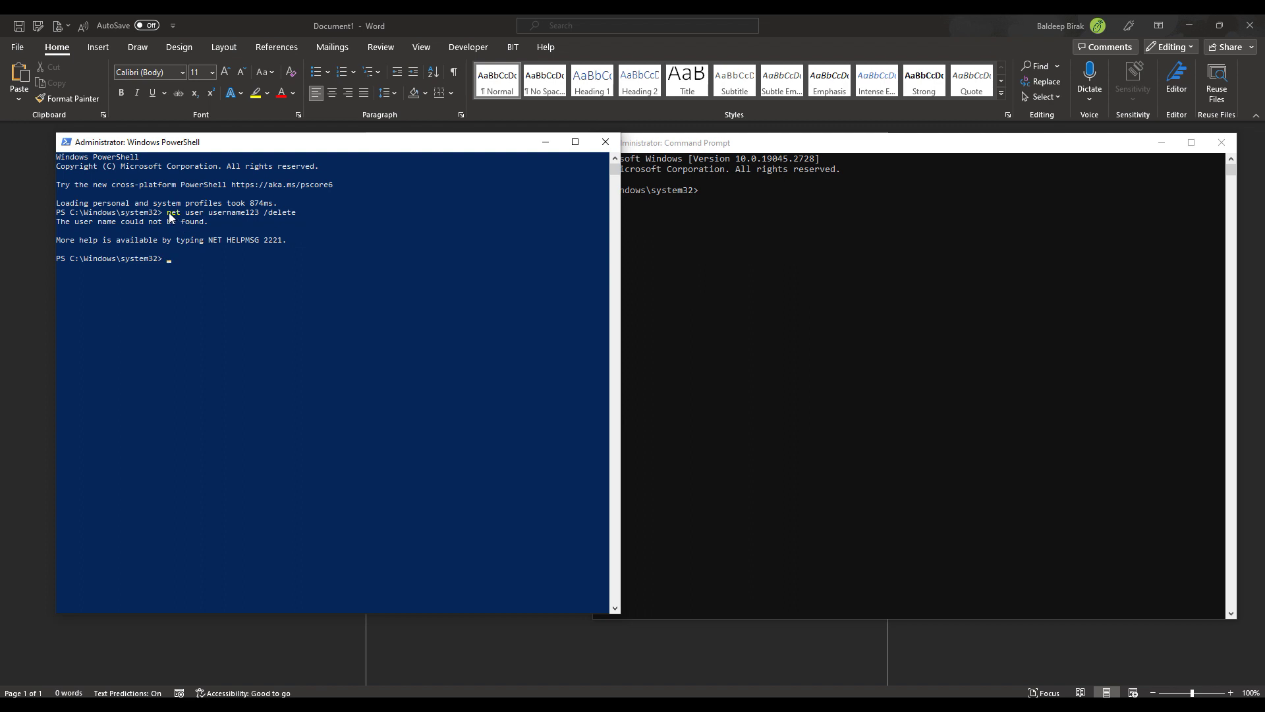
pyautogui.moveTo(168, 212); pyautogui.dragTo(294, 212)
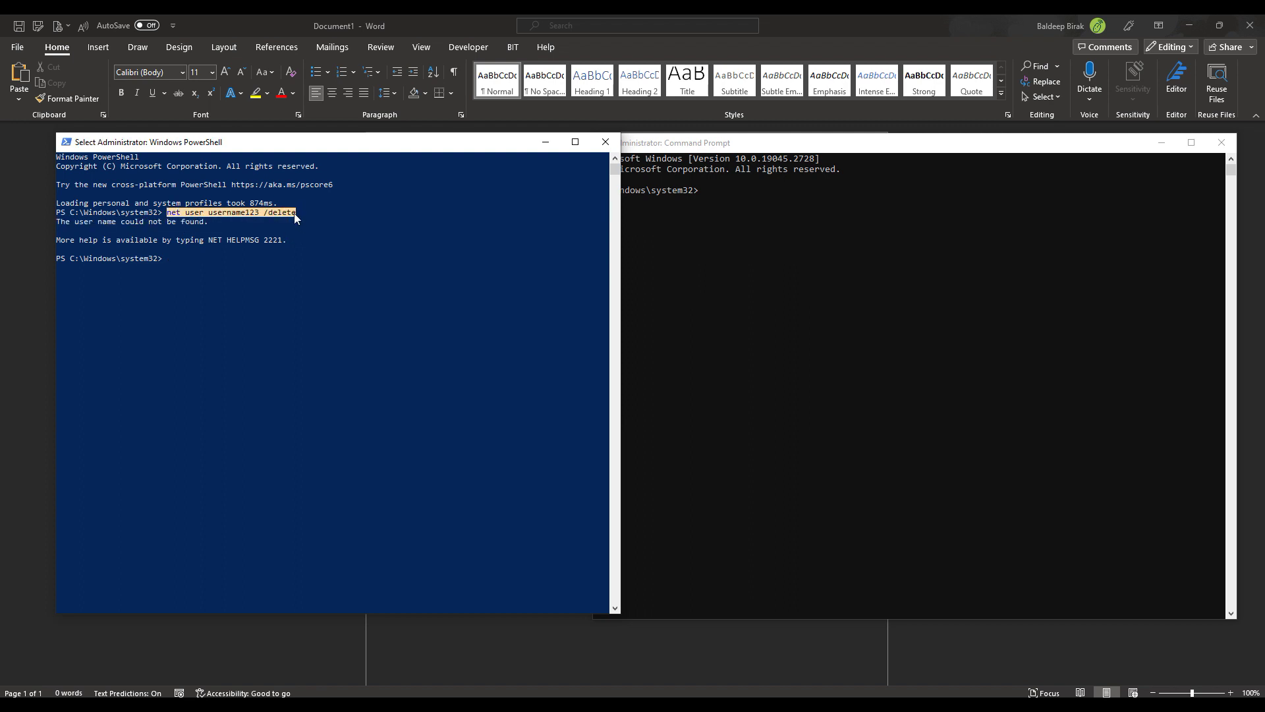
# - Copy the username123 delete command into Command Prompt and run it, getting the same not-found error
pyautogui.rightClick(294, 212)
pyautogui.click(761, 294)
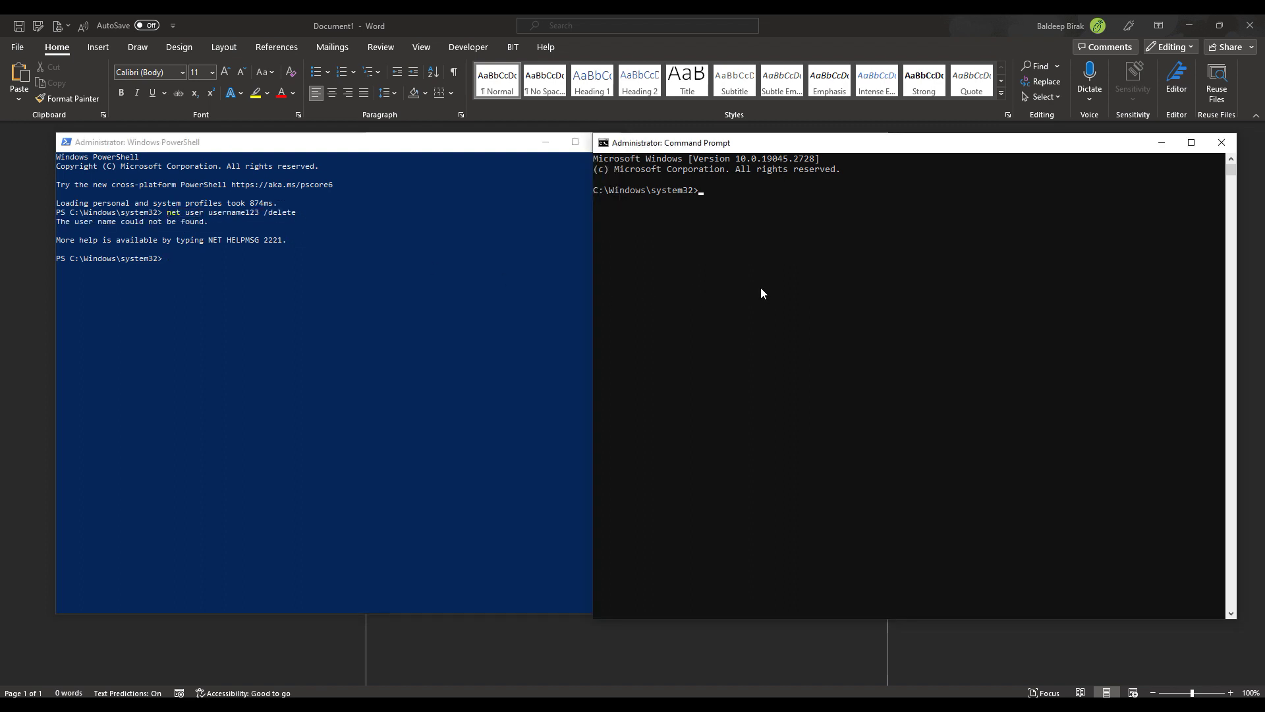
pyautogui.hotkey('ctrl', 'v')
pyautogui.press('Return')
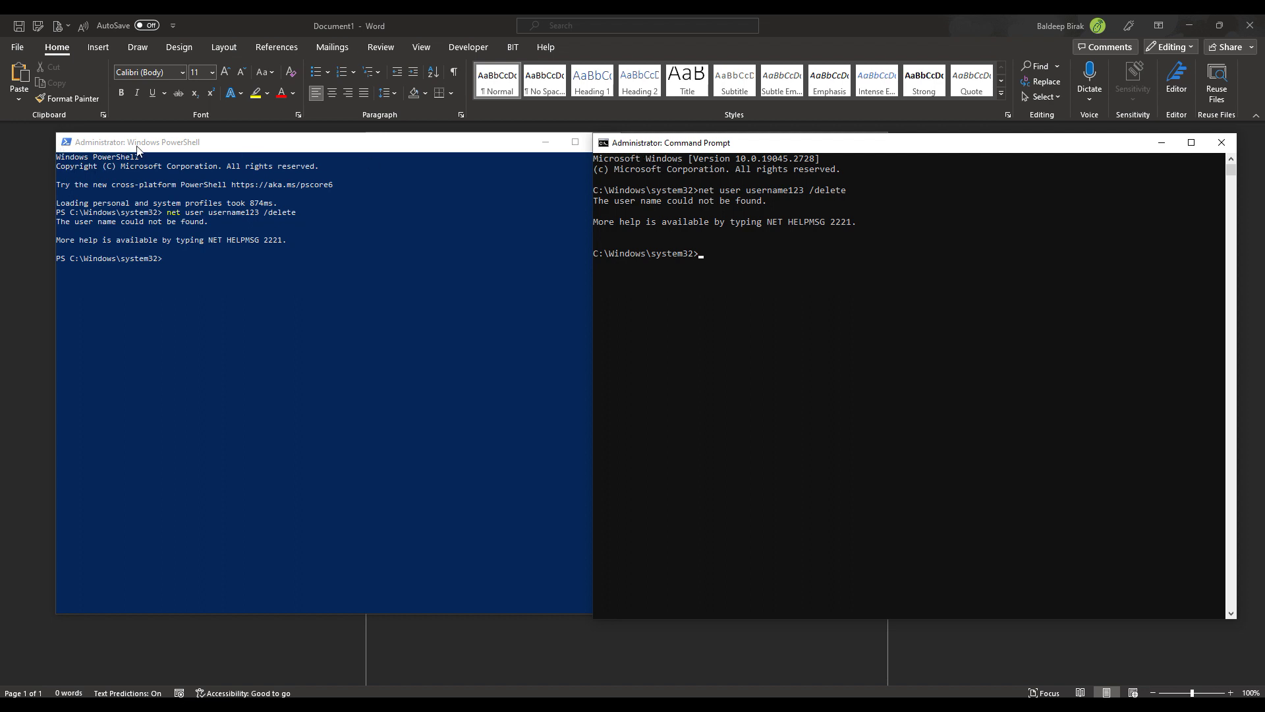
pyautogui.click(849, 348)
# - Close PowerShell, centre the Command Prompt window, and clear the stray console selection
pyautogui.click(226, 322)
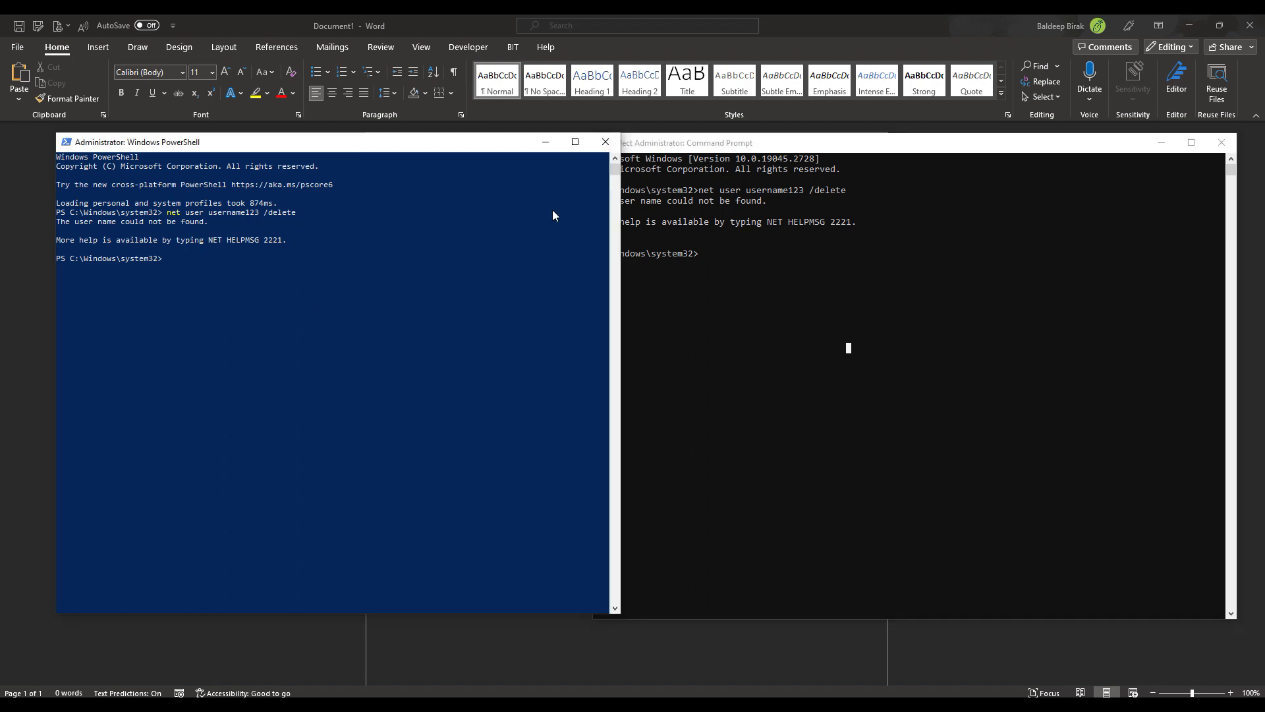
pyautogui.click(618, 143)
pyautogui.moveTo(717, 152); pyautogui.dragTo(449, 150)
pyautogui.moveTo(562, 325); pyautogui.dragTo(565, 334)
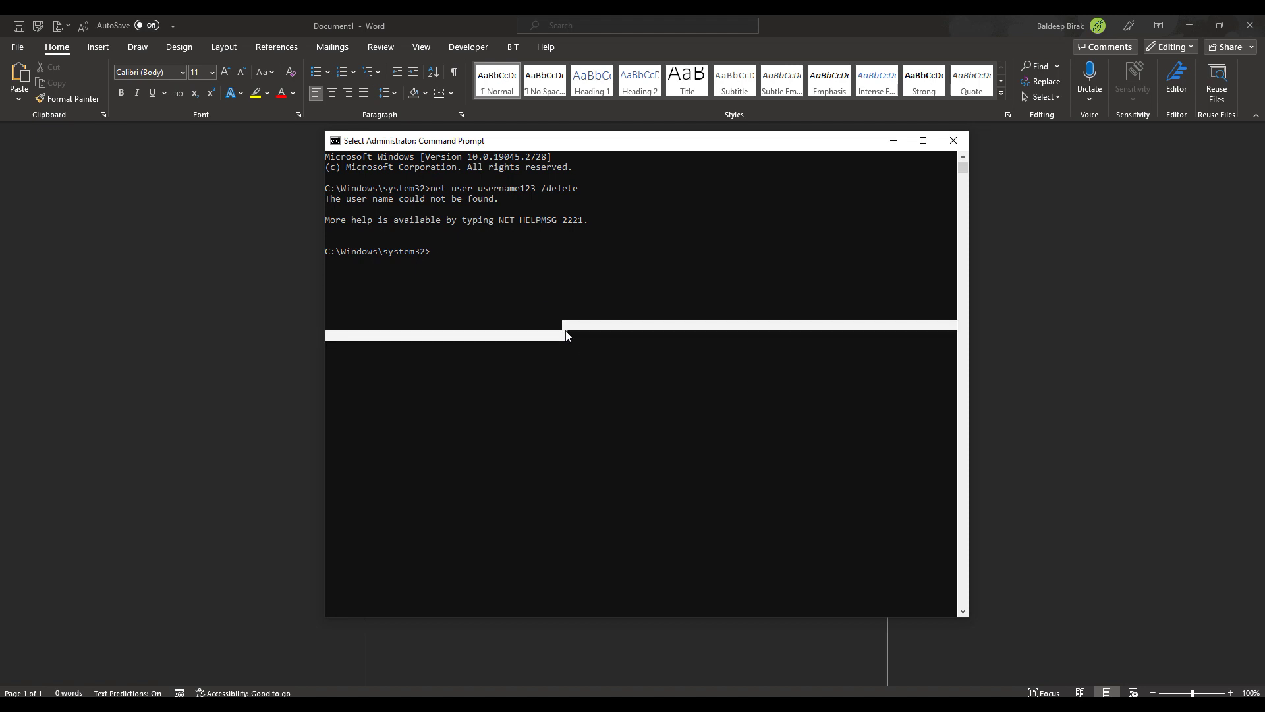
pyautogui.click(487, 245)
pyautogui.click(438, 259)
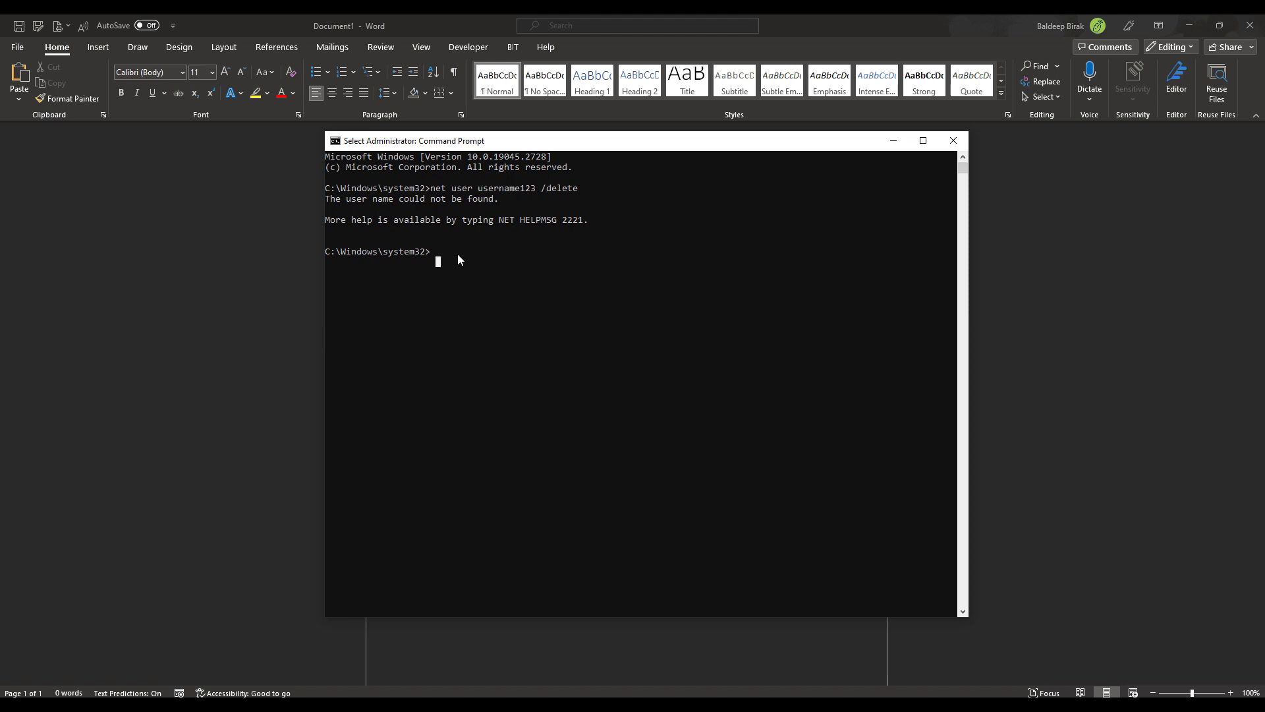
pyautogui.click(734, 398)
# - Look up testuser1's account details with net user testuser1
pyautogui.press('Escape')
pyautogui.write('net user')
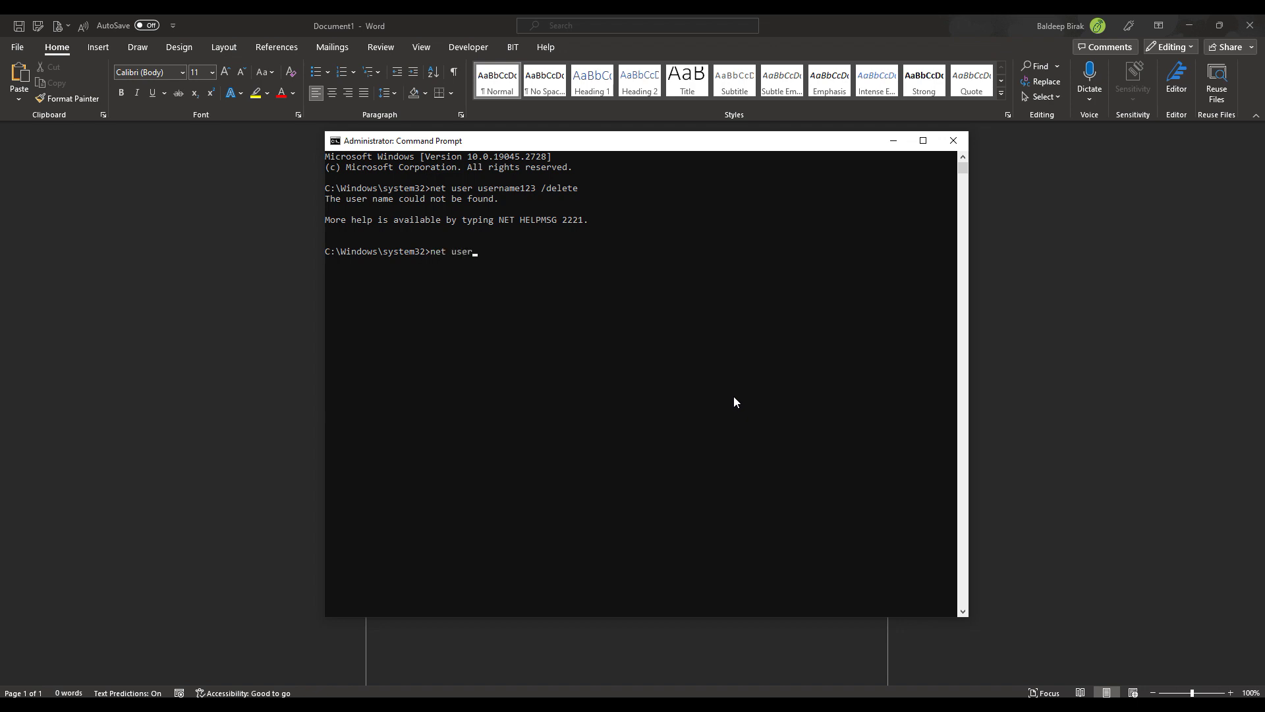
pyautogui.write(' testuser1')
pyautogui.press('Return')
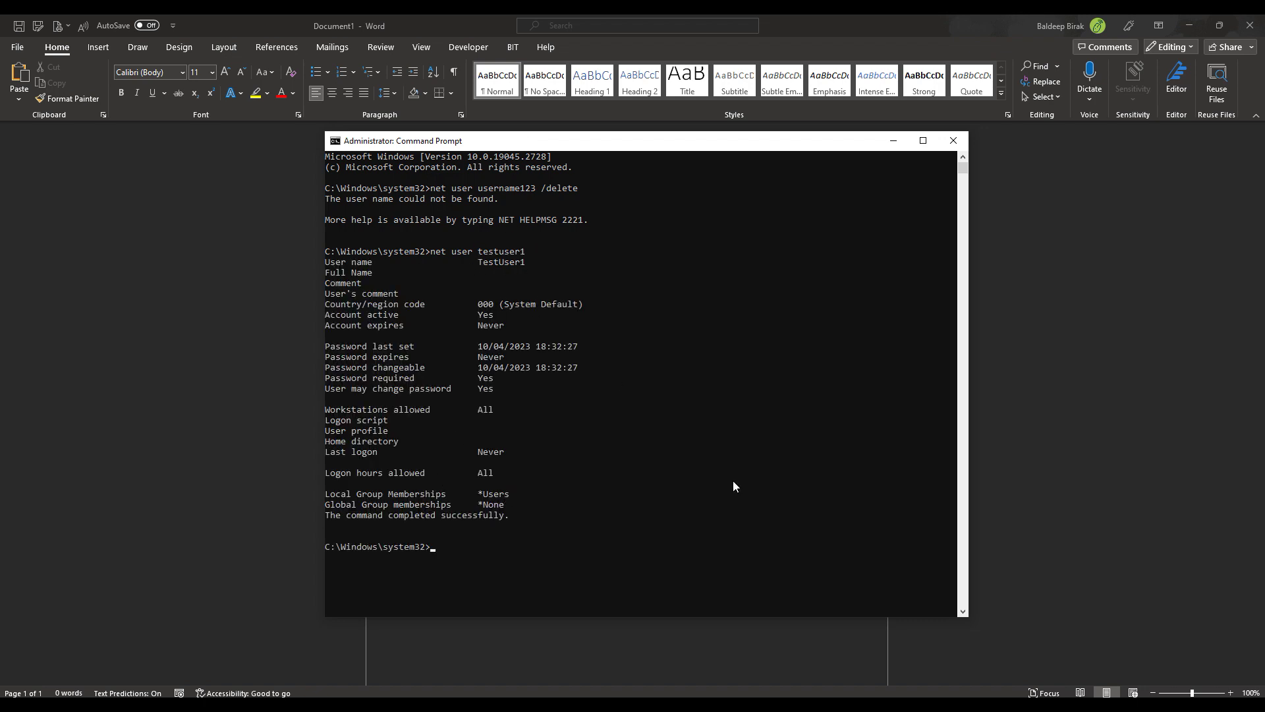
# - Recall the lookup and change it to show testuser2's account details
pyautogui.press('Up')
pyautogui.press('BackSpace')
pyautogui.write('2')
pyautogui.press('Return')
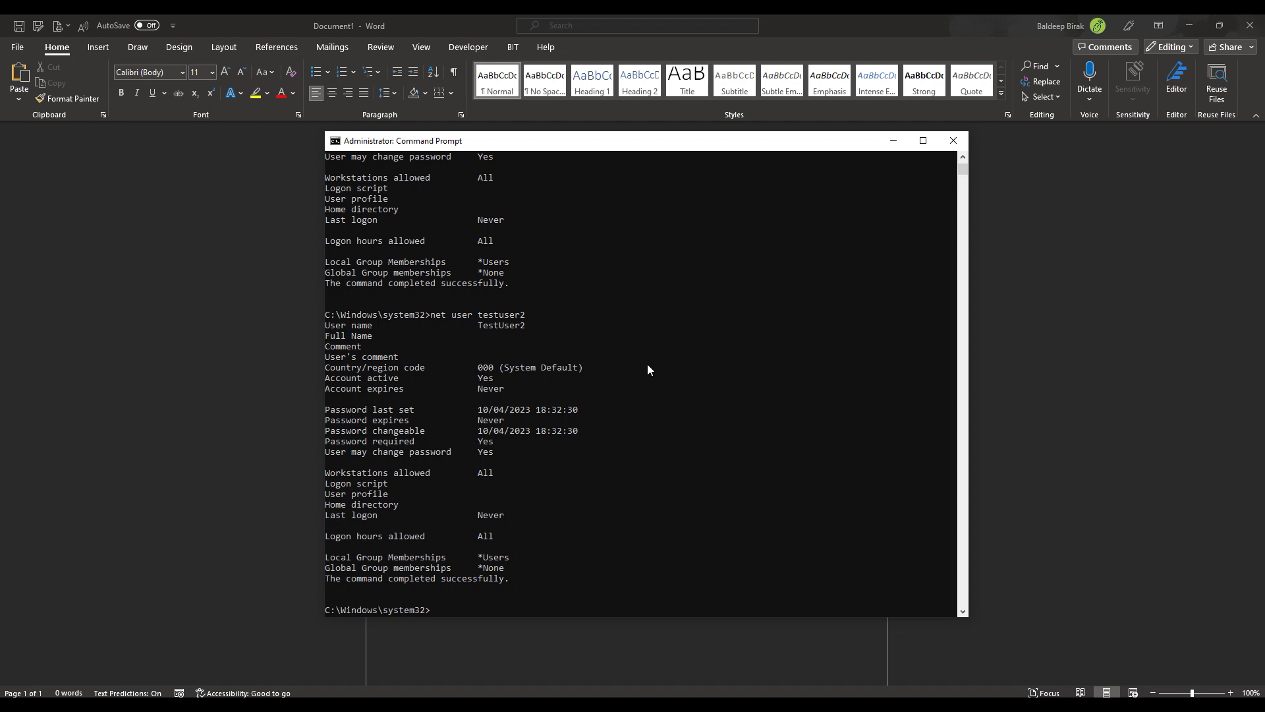
pyautogui.press('Up')
# - Clear the partial entry and recall net user testuser1 from command history
pyautogui.write('/')
pyautogui.press('Escape')
pyautogui.hotkey('ctrl', 'v')
pyautogui.press('Up')
pyautogui.press('Up')
pyautogui.write('"')
# - Edit the line into net user testuser1 /delete and run it to remove testuser1
pyautogui.press('BackSpace')
pyautogui.press('BackSpace')
pyautogui.write('/delete')
pyautogui.press('BackSpace')
pyautogui.press('BackSpace')
pyautogui.press('BackSpace')
pyautogui.press('BackSpace')
pyautogui.press('BackSpace')
pyautogui.write('DELETE')
pyautogui.press('BackSpace')
pyautogui.press('BackSpace')
pyautogui.press('BackSpace')
pyautogui.press('BackSpace')
pyautogui.press('BackSpace')
pyautogui.press('BackSpace')
pyautogui.write('/delete')
pyautogui.press('Right')
pyautogui.press('Return')
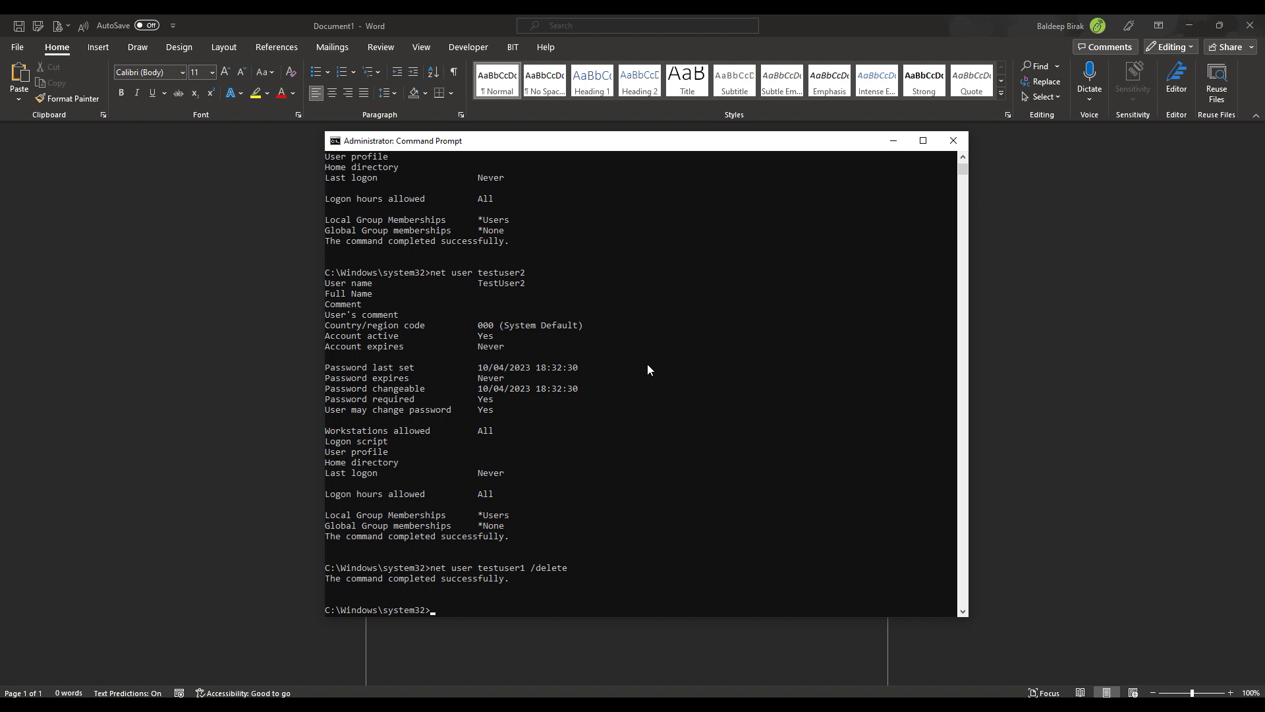
# - Rerun net user testuser1 to confirm it returns 'The user name could not be found.'
pyautogui.press('Up')
pyautogui.press('Up')
pyautogui.press('BackSpace')
pyautogui.press('Return')
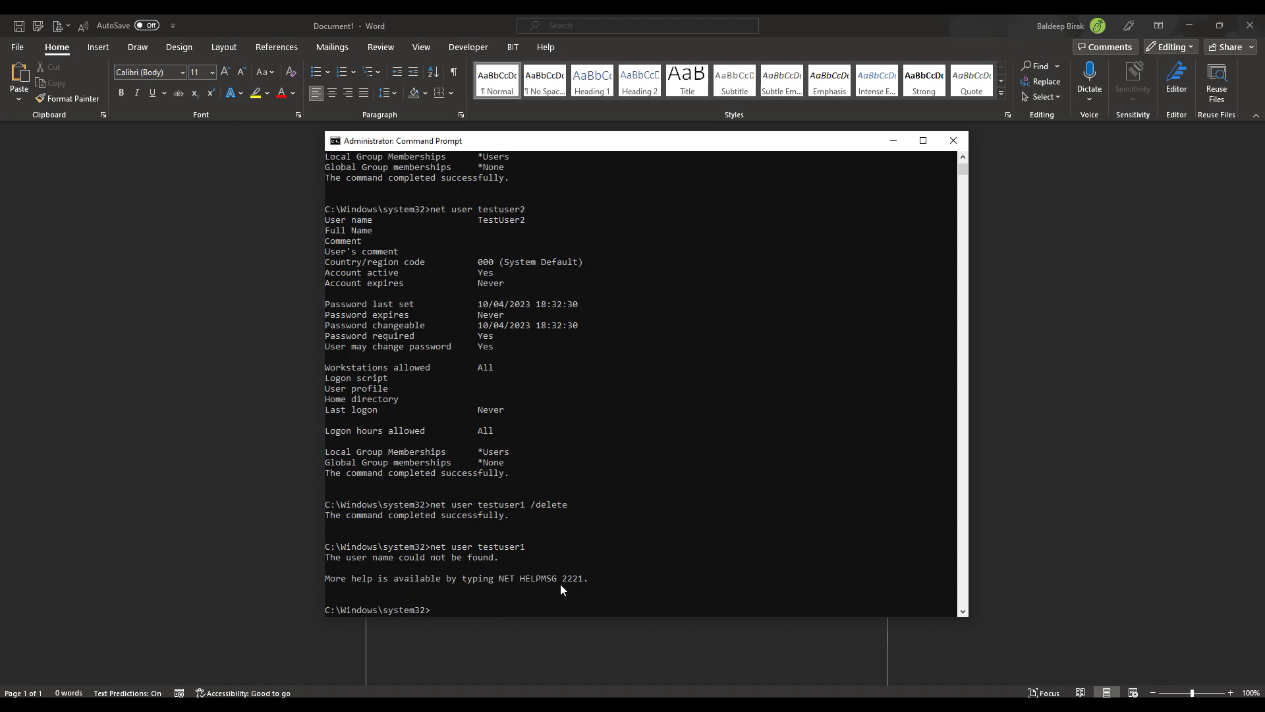
pyautogui.scroll(1, 601, 538)
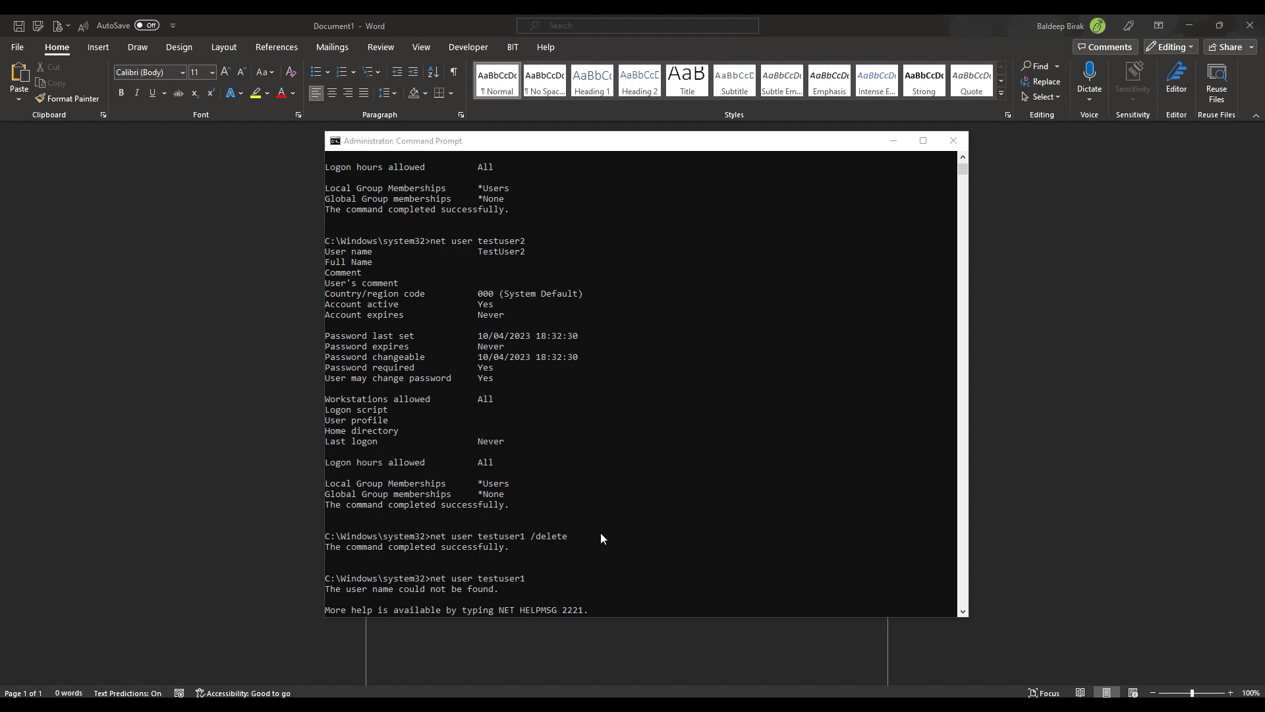
pyautogui.scroll(6, 600, 534)
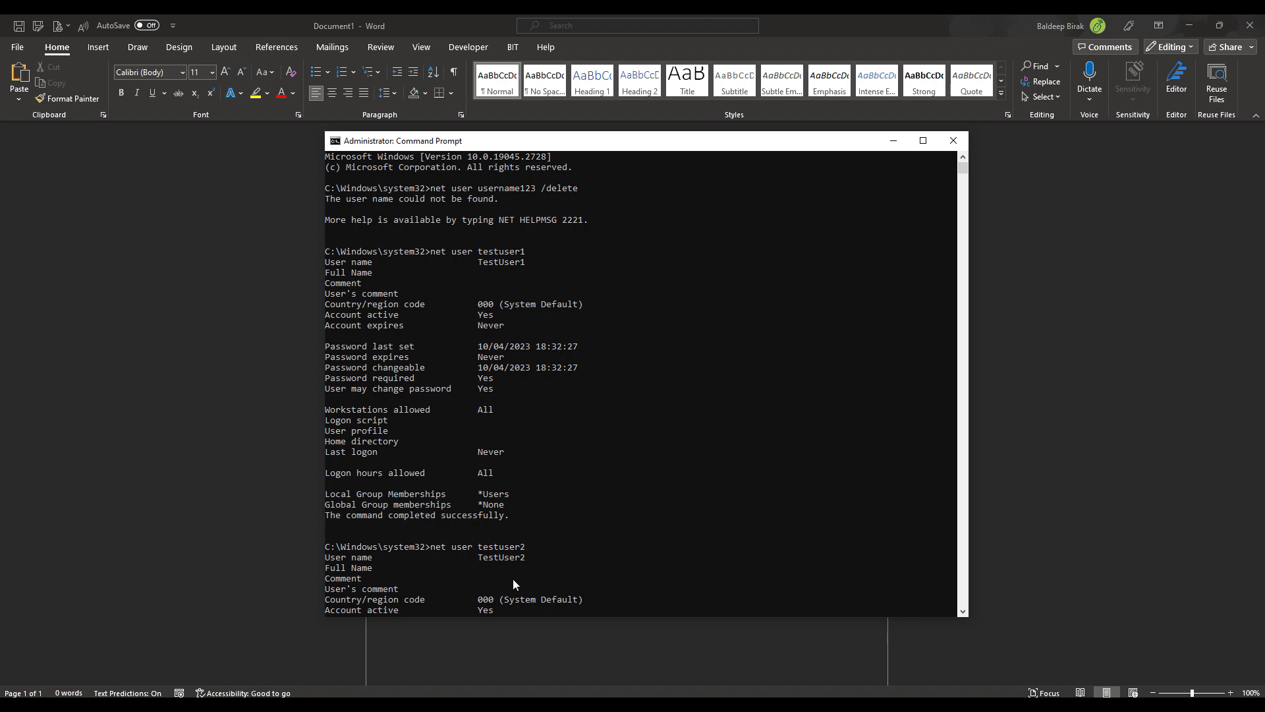
# - Clear the console with cls and scroll through the remaining output
pyautogui.write('cls')
pyautogui.press('Return')
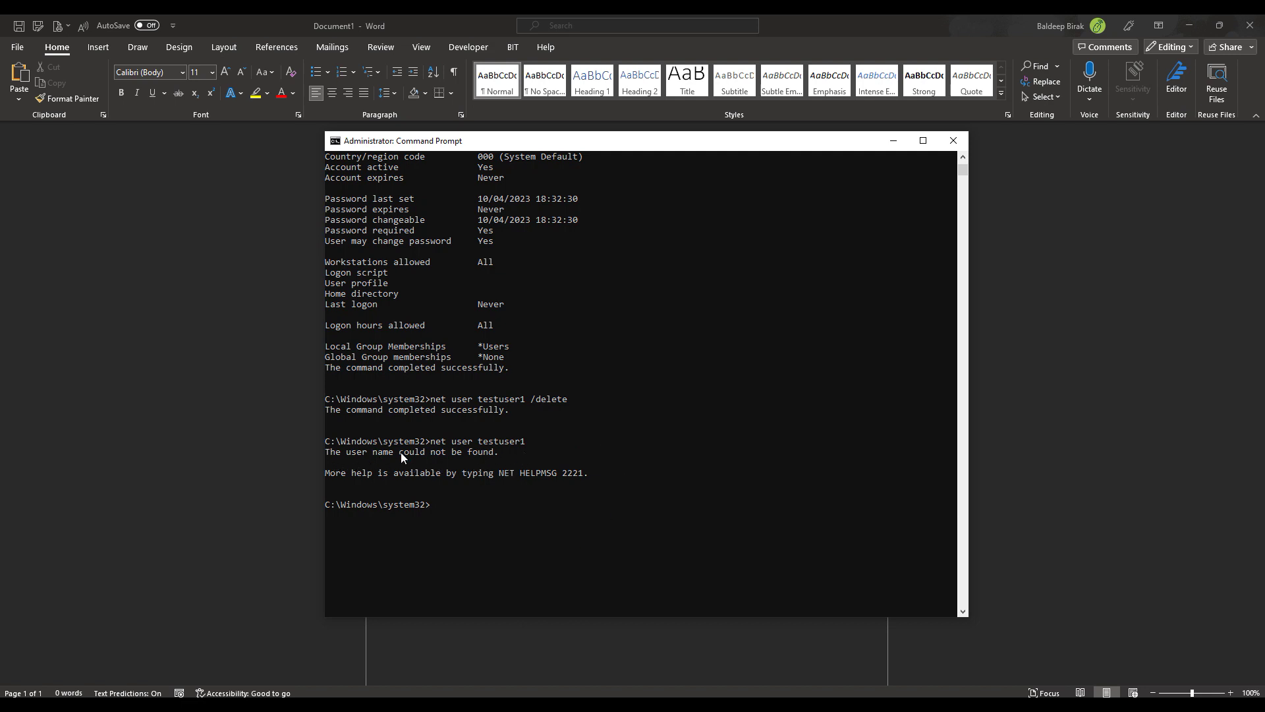
pyautogui.scroll(20, 501, 455)
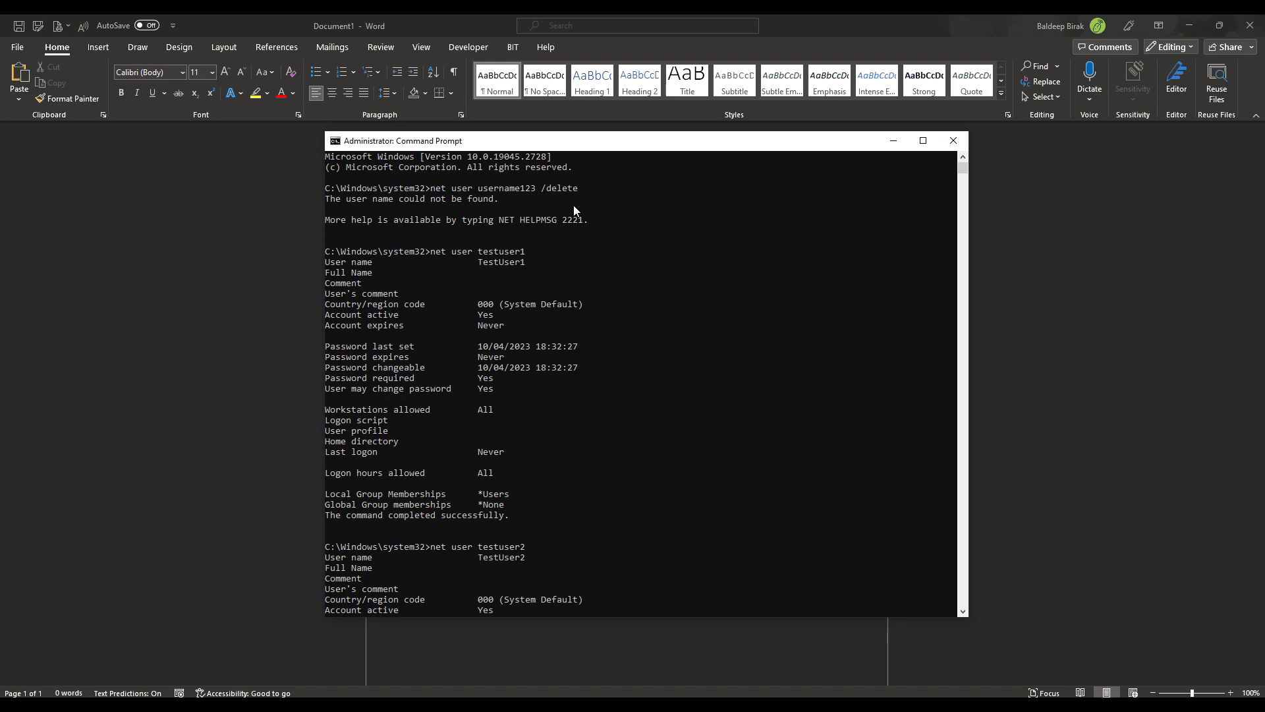
pyautogui.scroll(-13, 686, 525)
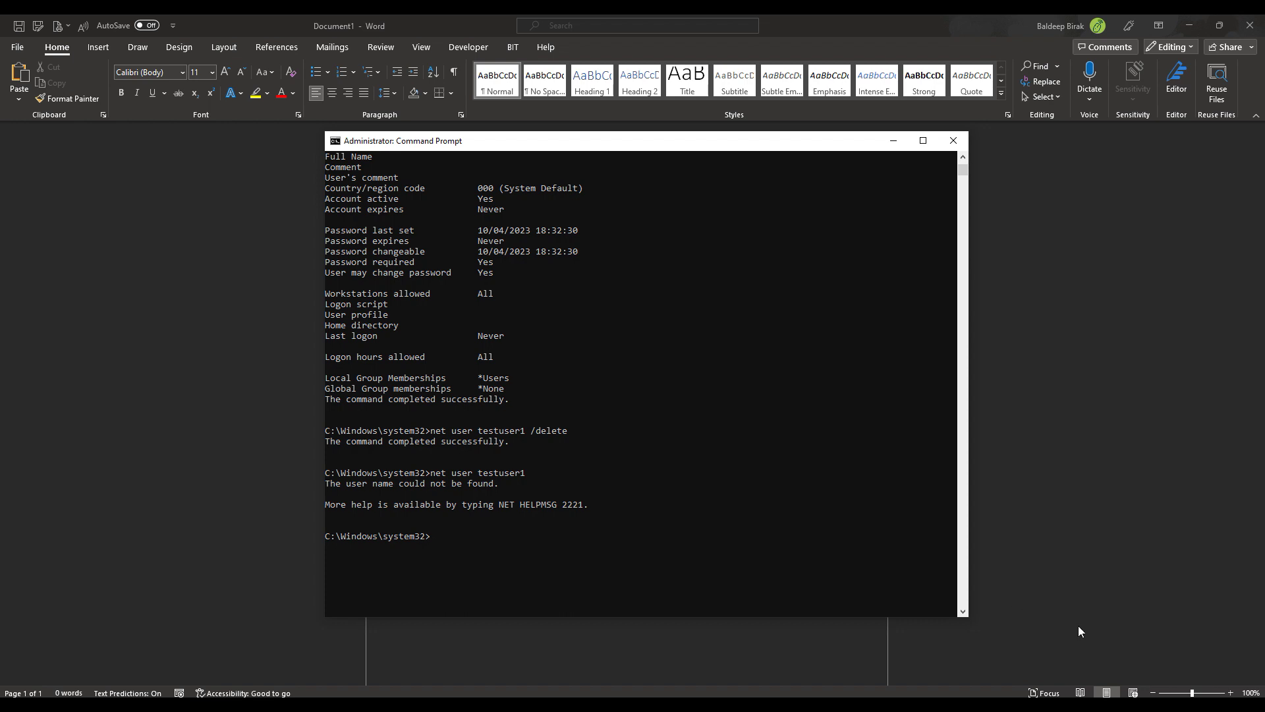
pyautogui.click(1202, 685)
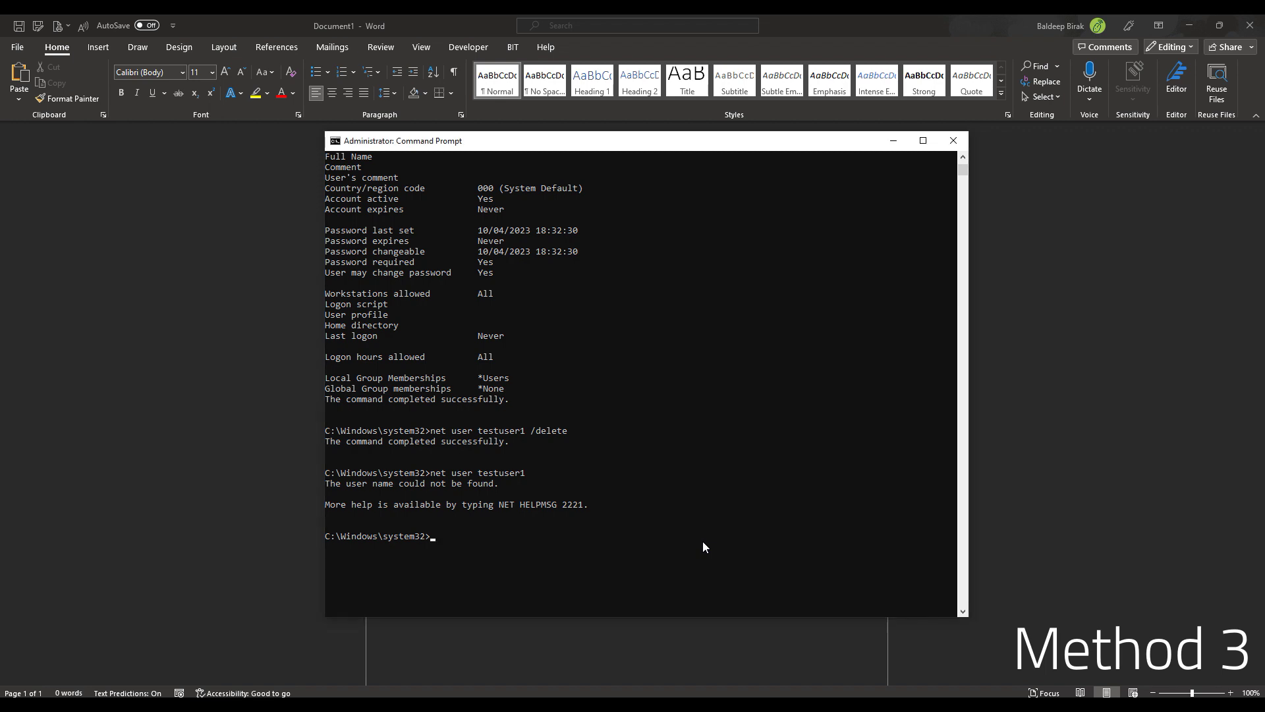
# - Recall the earlier lookup and change its target to testuser2
pyautogui.press('Up')
pyautogui.press('BackSpace')
pyautogui.write('2')
pyautogui.scroll(1, 702, 546)
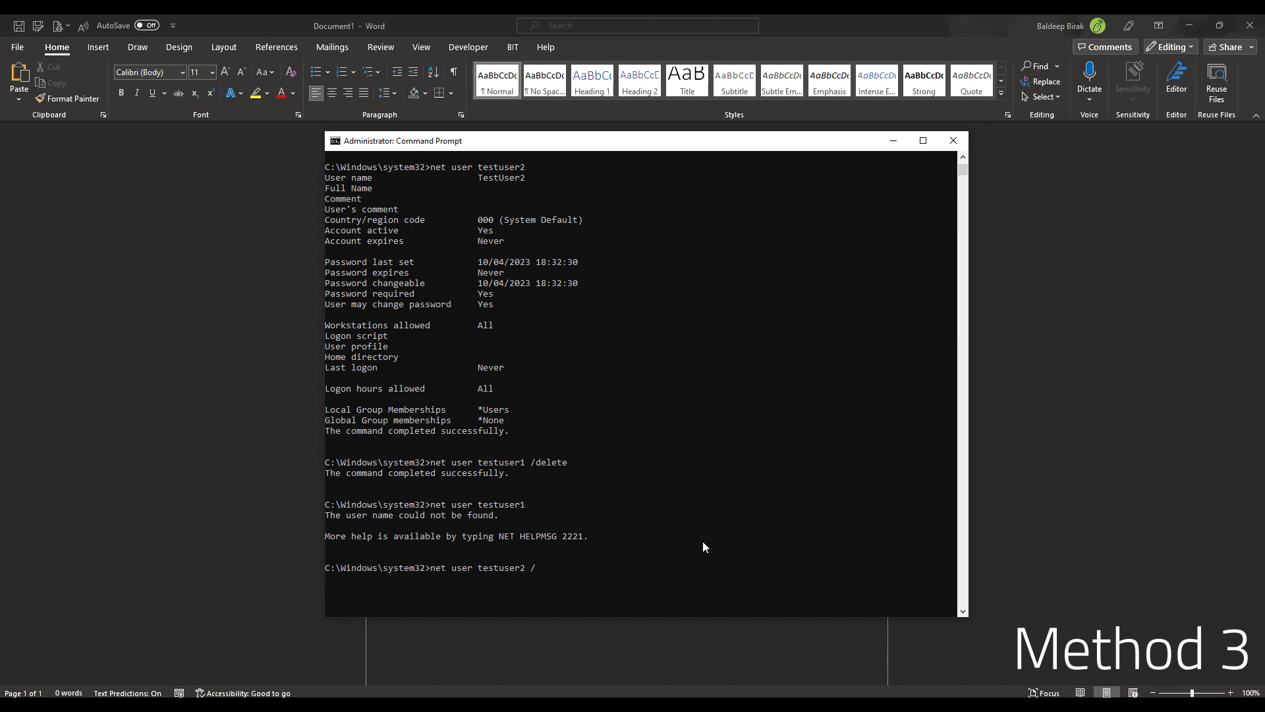
# - Append /active:no so net user testuser2 /active:no sits ready at the prompt
pyautogui.write('active:no')
pyautogui.press('BackSpace')
pyautogui.press('BackSpace')
pyautogui.write('yes')
pyautogui.press('BackSpace')
pyautogui.press('BackSpace')
pyautogui.press('BackSpace')
pyautogui.write('ndo')
pyautogui.press('BackSpace')
pyautogui.press('BackSpace')
pyautogui.write('y')
pyautogui.press('BackSpace')
pyautogui.write('n')
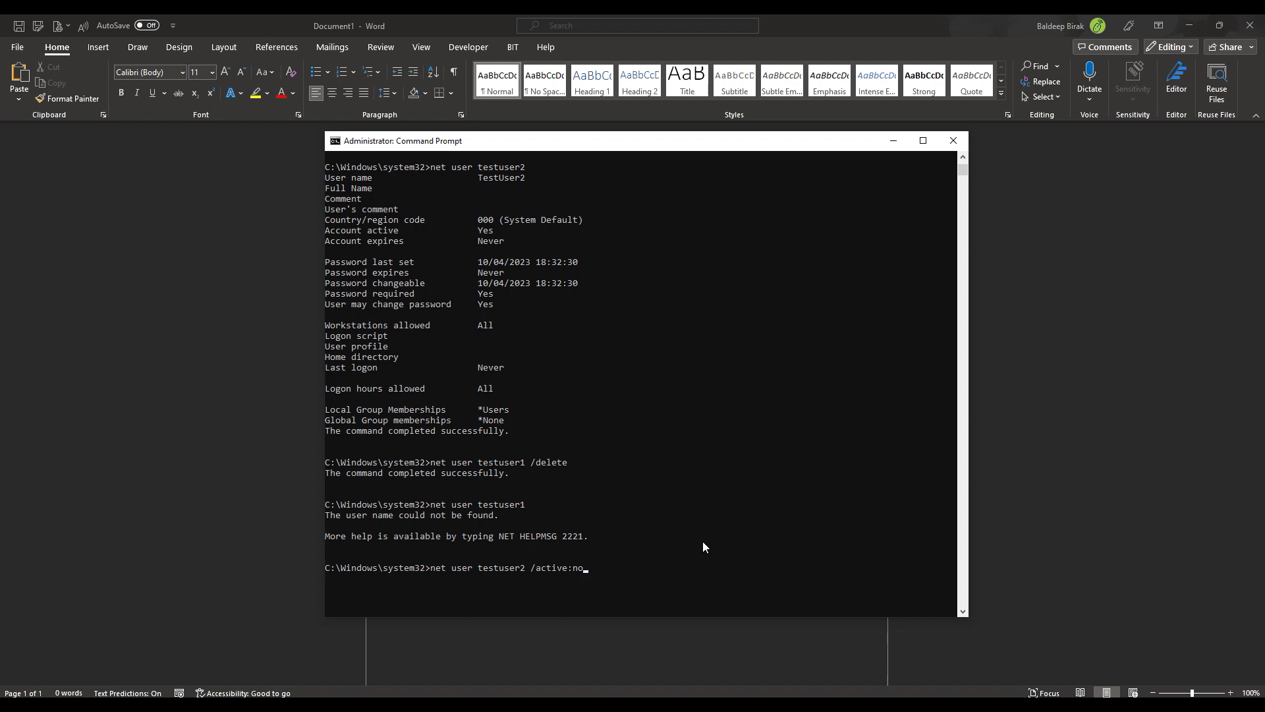
# - Run 'net user testuser2 /active:no' to deactivate the testuser2 account
pyautogui.press('Return')
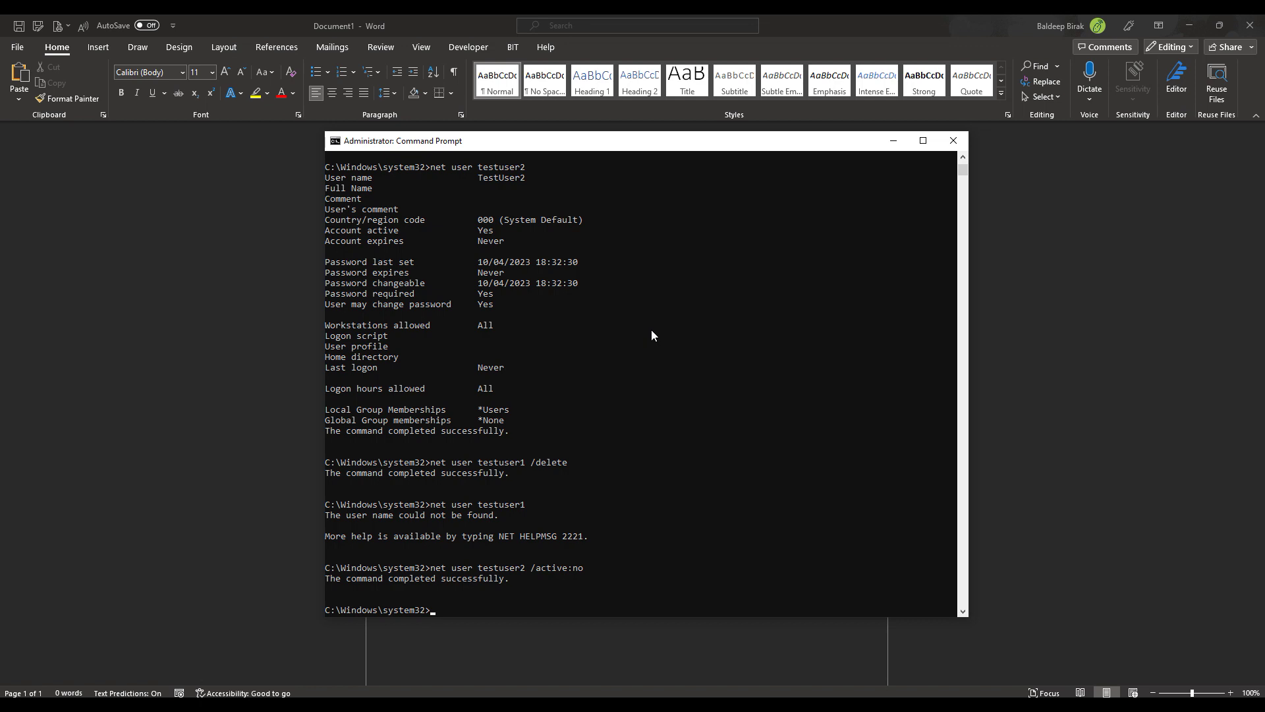
# - Highlight the 'net user testuser1 /delete' line, then the 'net user testuser2 /active:no' line, and clear the selection
pyautogui.moveTo(432, 463); pyautogui.dragTo(568, 469)
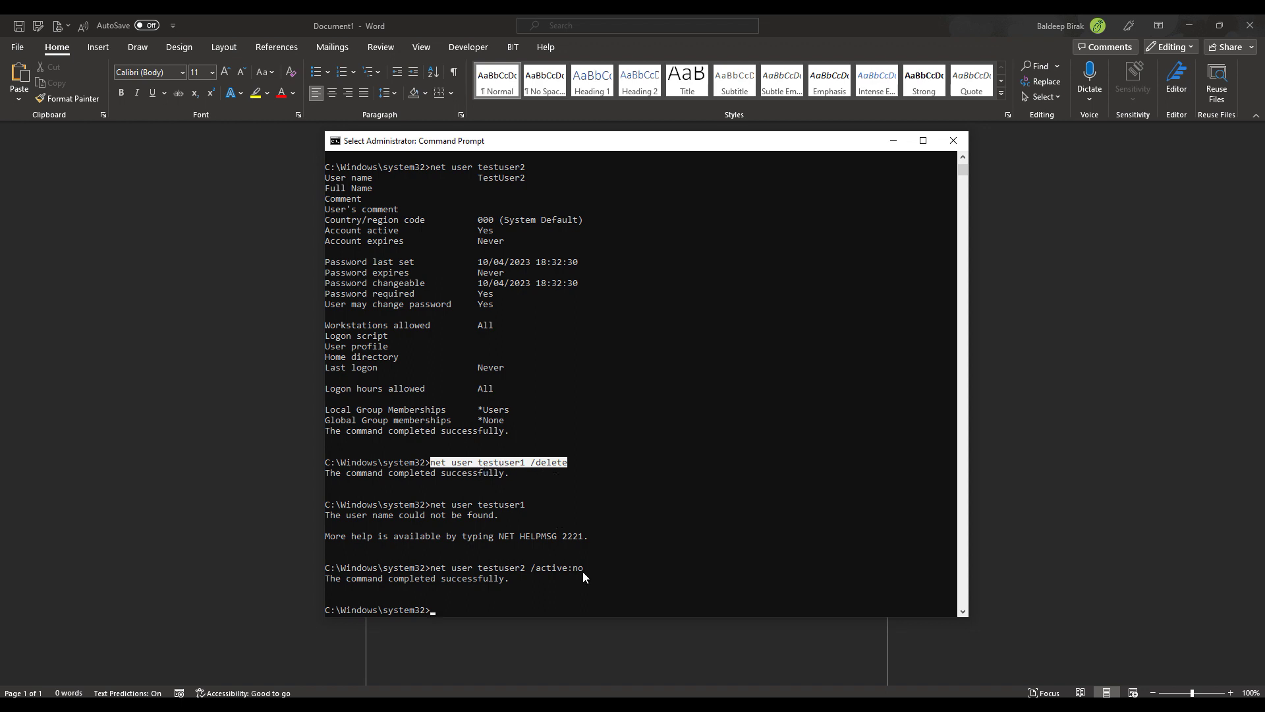
pyautogui.moveTo(433, 568); pyautogui.dragTo(580, 570)
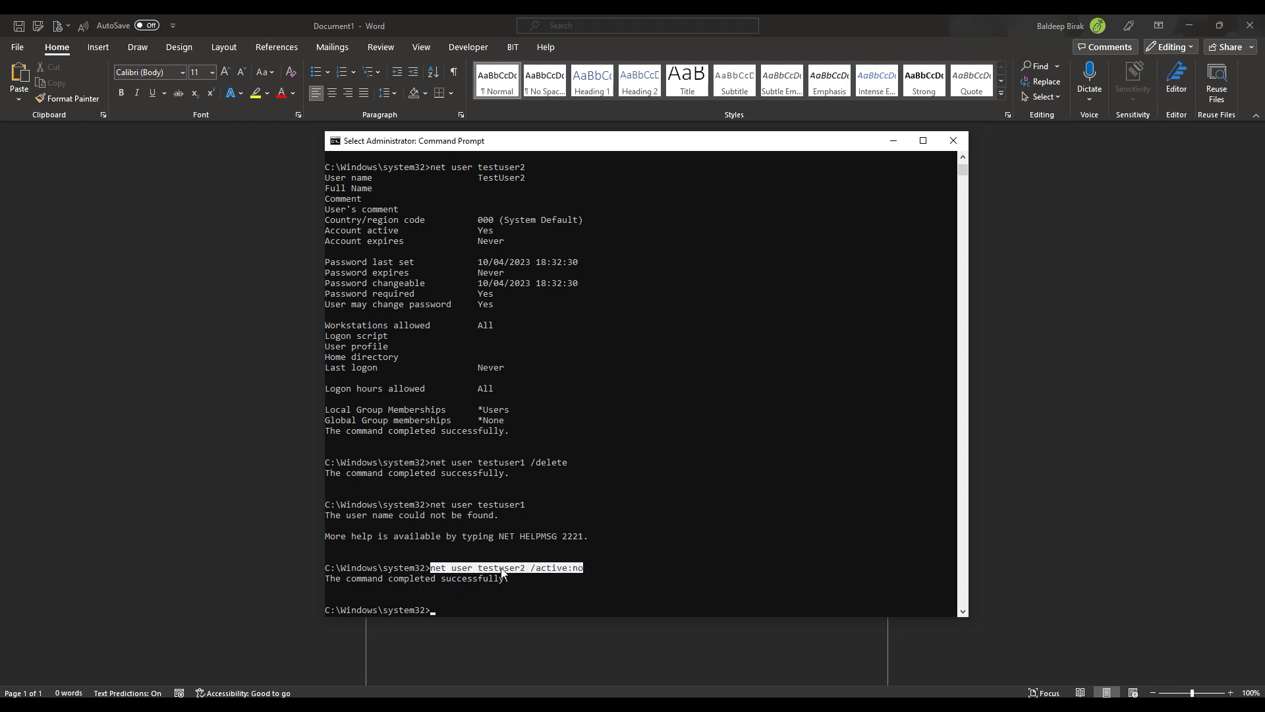
pyautogui.click(610, 573)
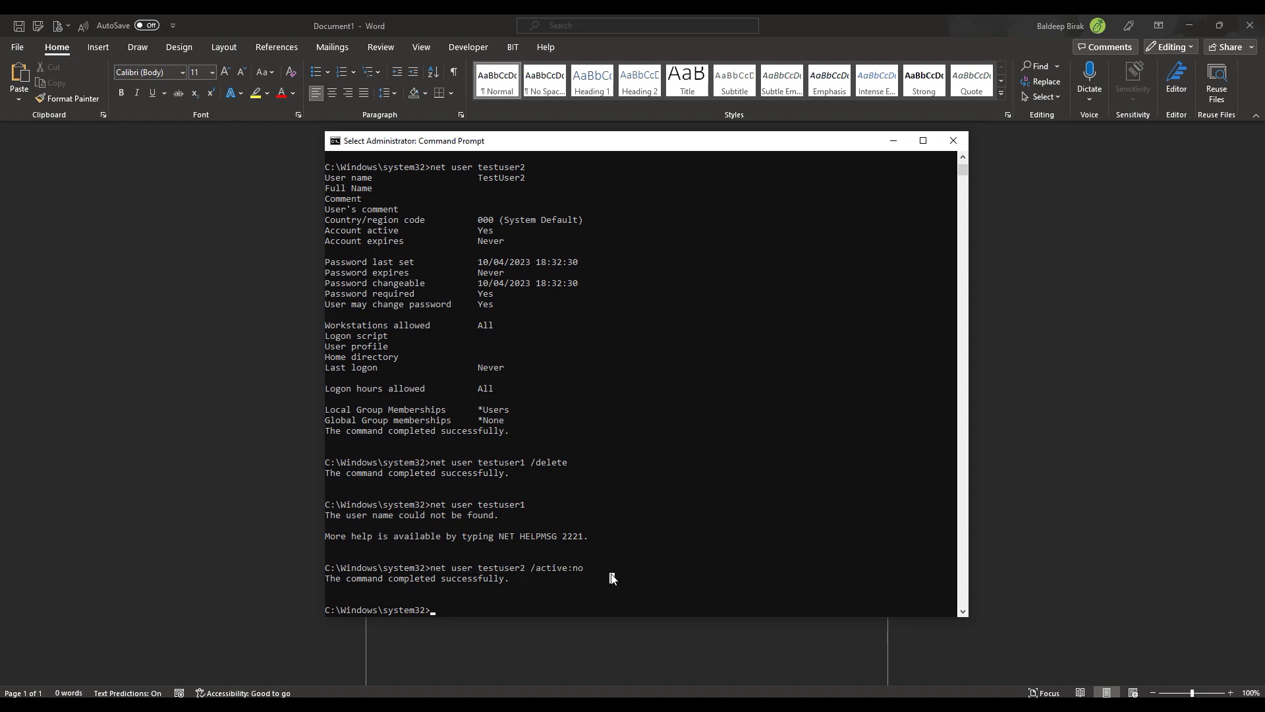